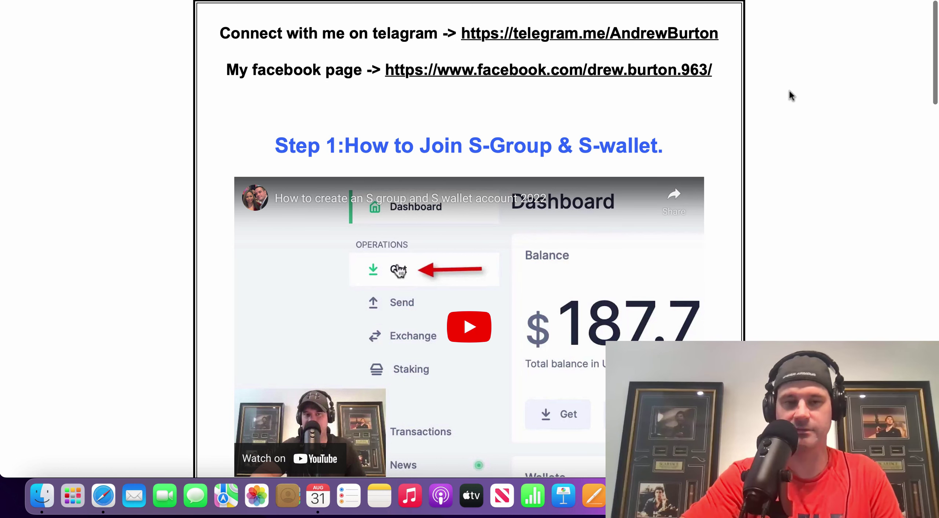
{"action": "scroll", "coordinate": [755, 140], "scroll_direction": "down", "scroll_amount": 5}
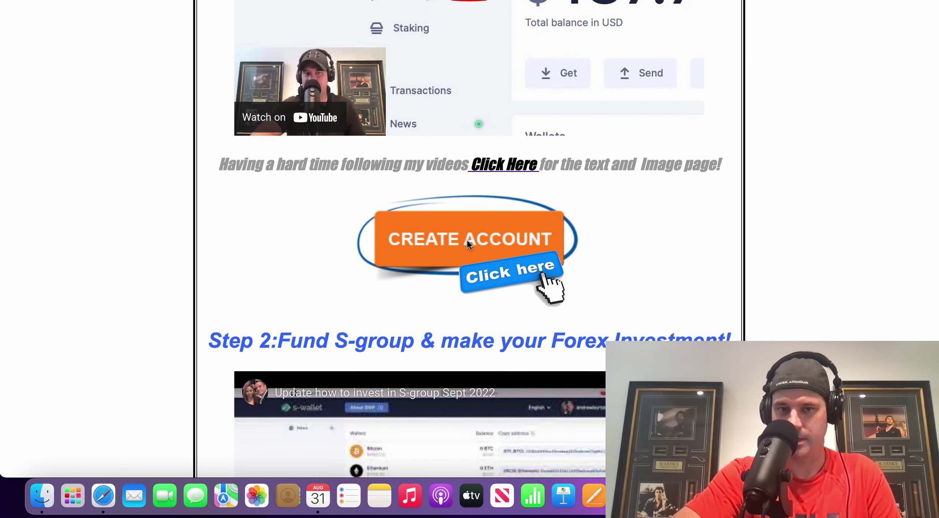
Open the S-Group create-account form from the splash page's orange button
{"action": "left_click", "coordinate": [452, 251]}
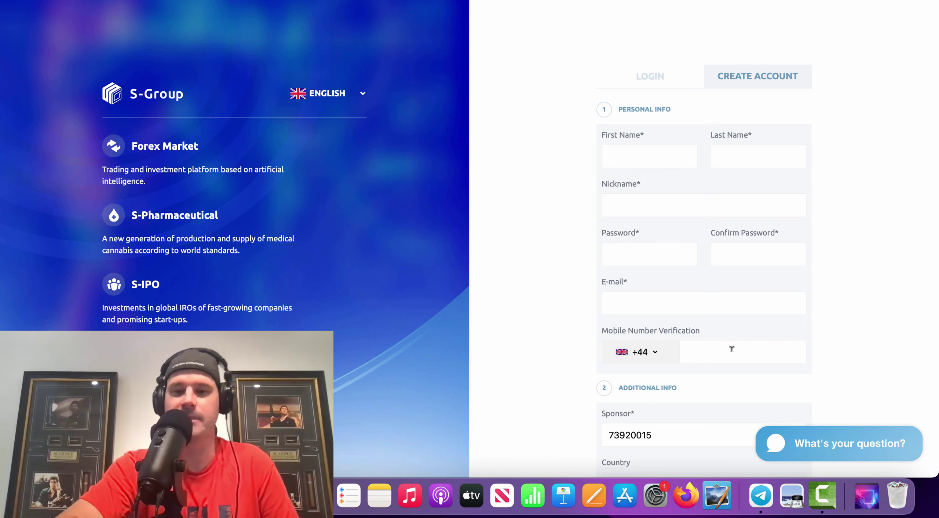
{"action": "scroll", "coordinate": [731, 349], "scroll_direction": "down", "scroll_amount": 5}
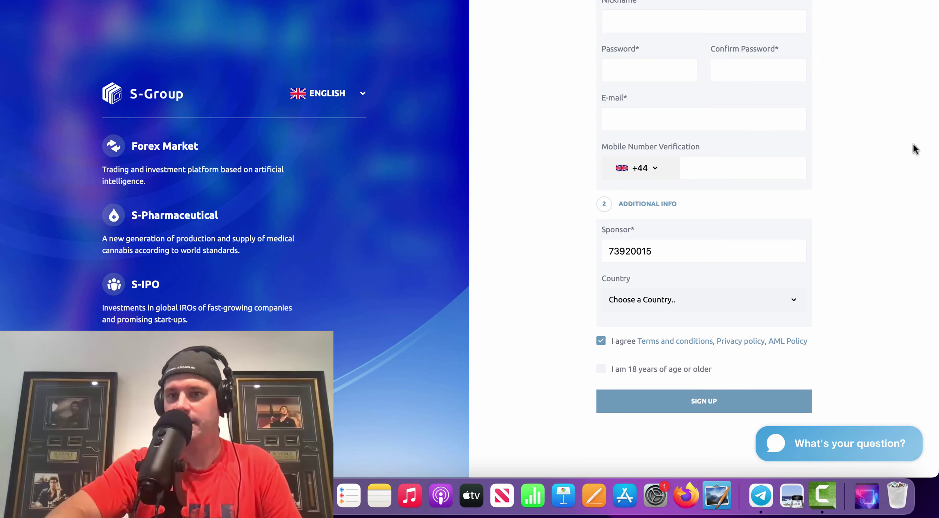
{"action": "scroll", "coordinate": [915, 148], "scroll_direction": "up", "scroll_amount": 5}
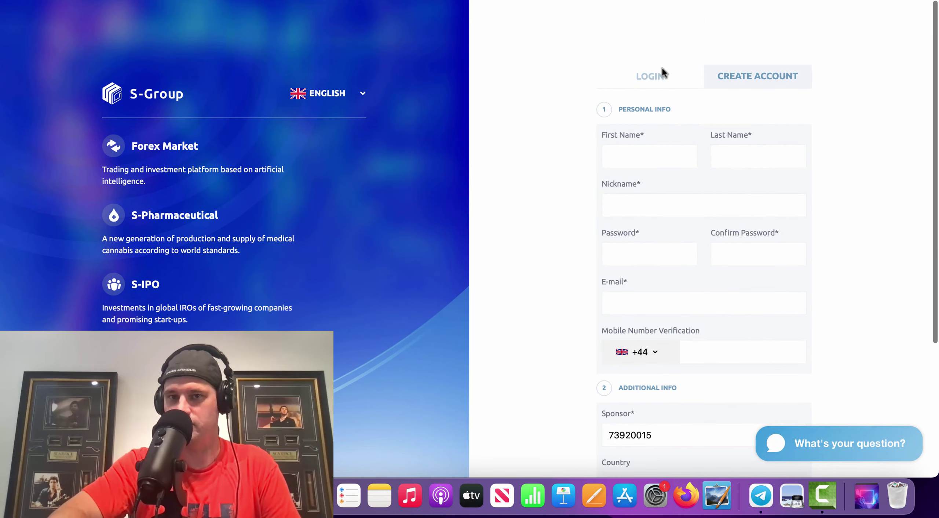
Log in to S-Group on the LOGIN tab with the saved AutoFill credentials
{"action": "left_click", "coordinate": [663, 73]}
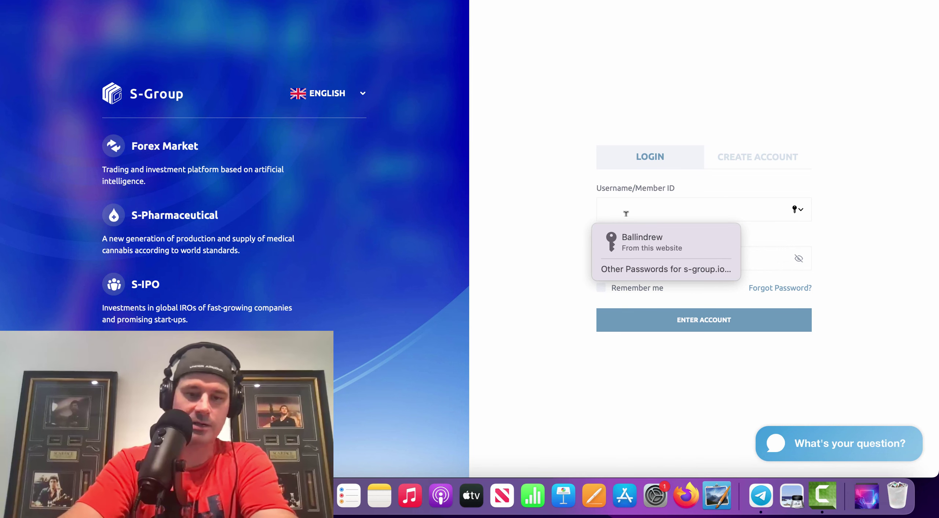
{"action": "type", "text": "ba"}
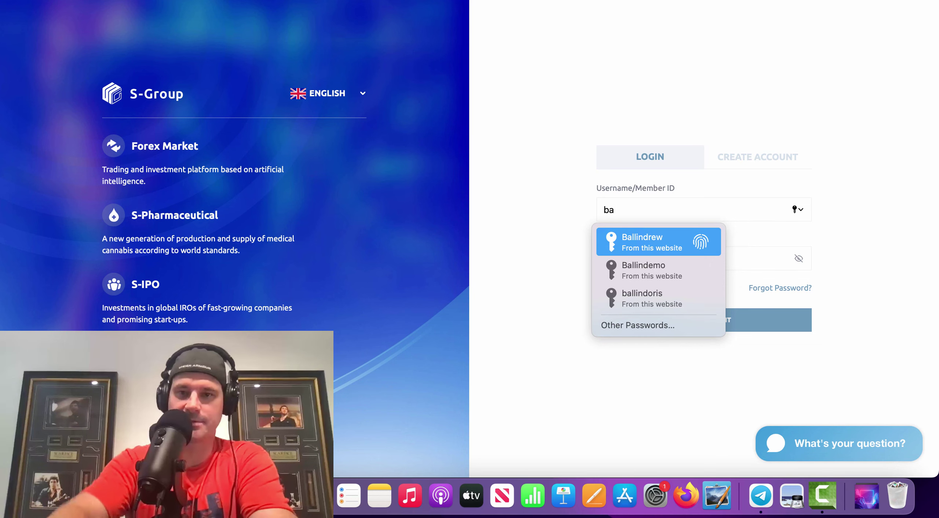
{"action": "left_click", "coordinate": [650, 293]}
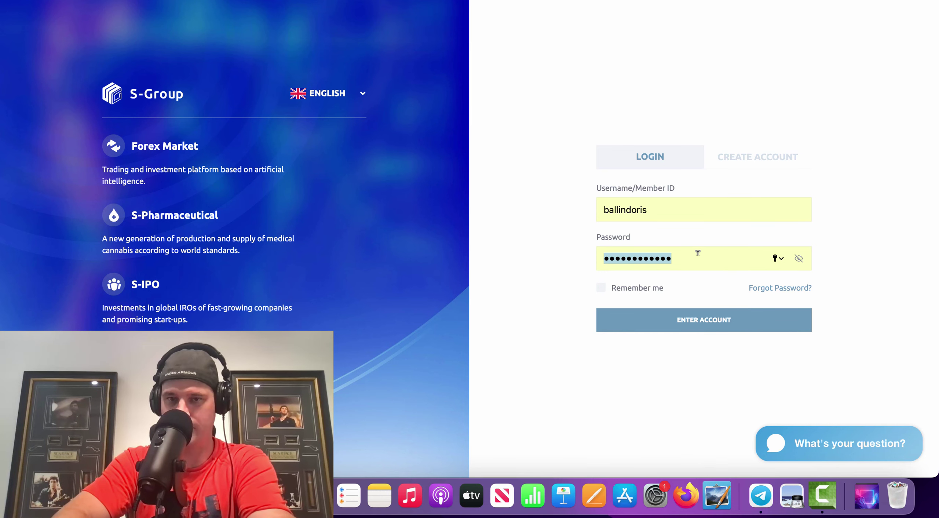
{"action": "left_click", "coordinate": [690, 326]}
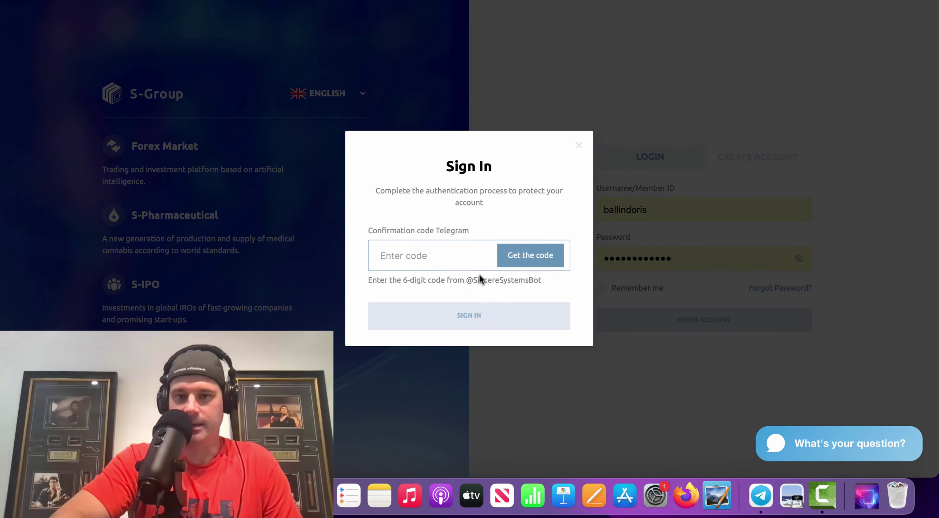
Request the Telegram code, enter it, and sign in to the S-Group dashboard
{"action": "left_click", "coordinate": [532, 255]}
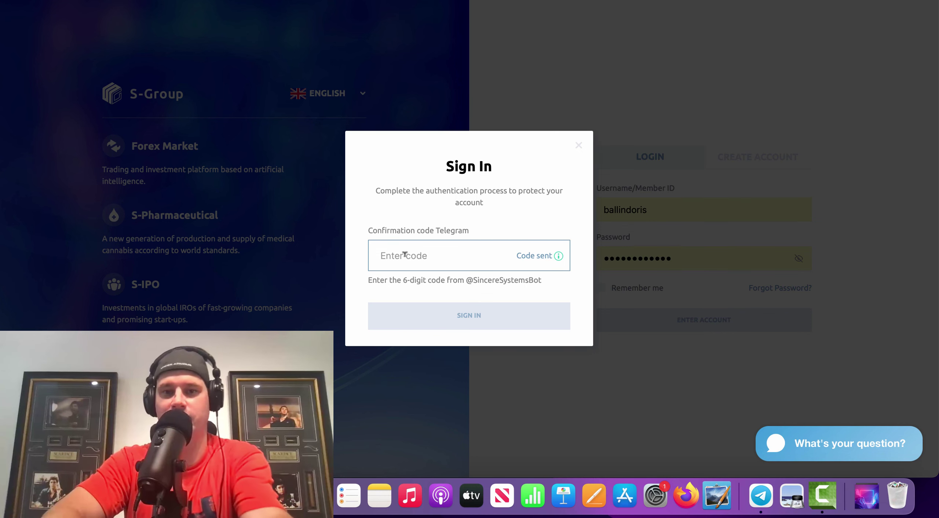
{"action": "left_click", "coordinate": [405, 255]}
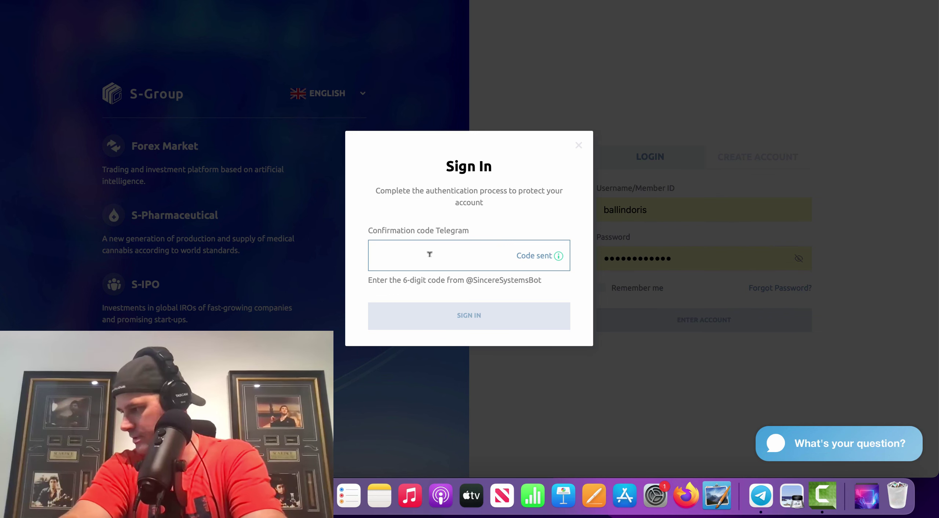
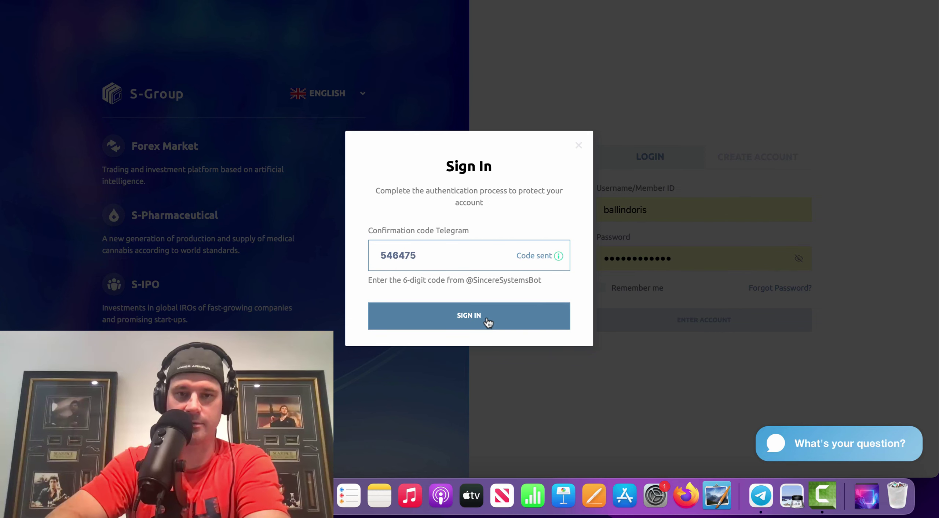
{"action": "left_click", "coordinate": [489, 323]}
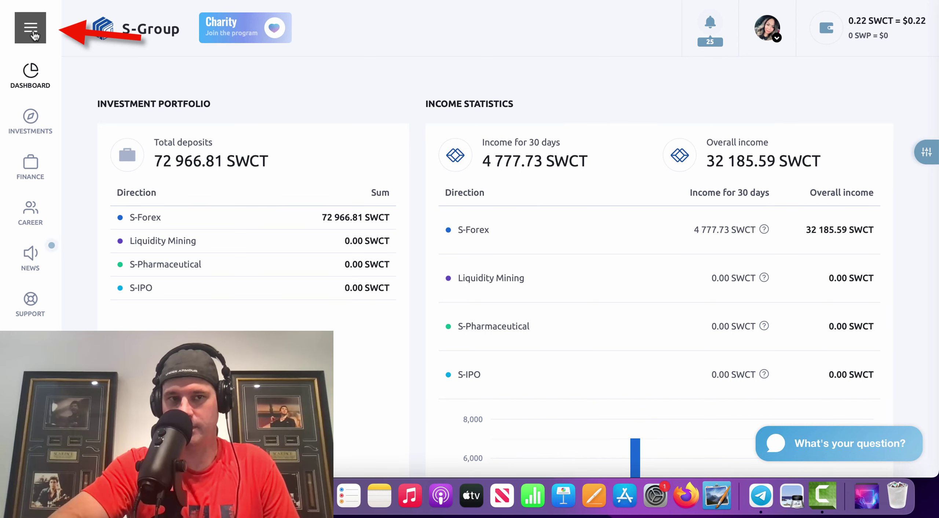
Show the S-Group site navigation from the top-left hamburger menu
{"action": "left_click", "coordinate": [30, 30]}
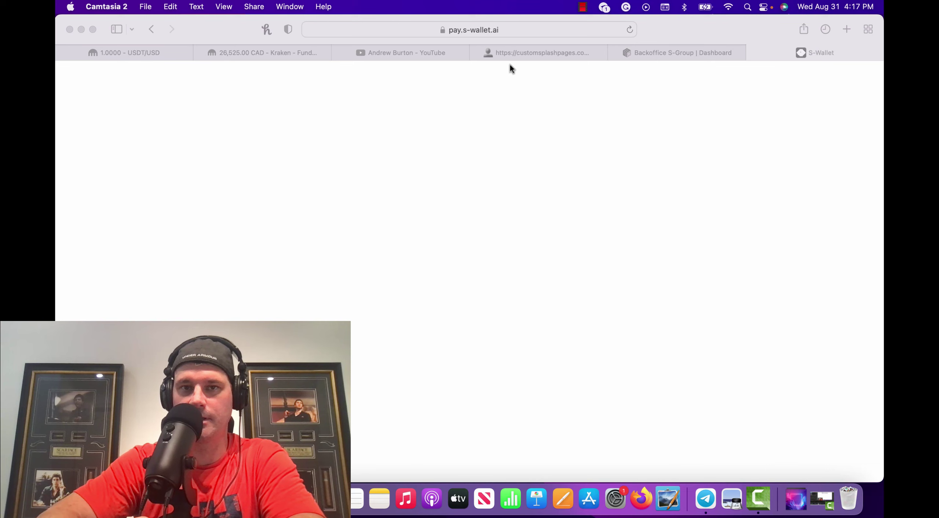
Fix the address, load pay.s-wallet.ai, and open its create-an-account form
{"action": "left_click", "coordinate": [482, 31]}
{"action": "type", "text": "l"}
{"action": "key", "text": "BackSpace"}
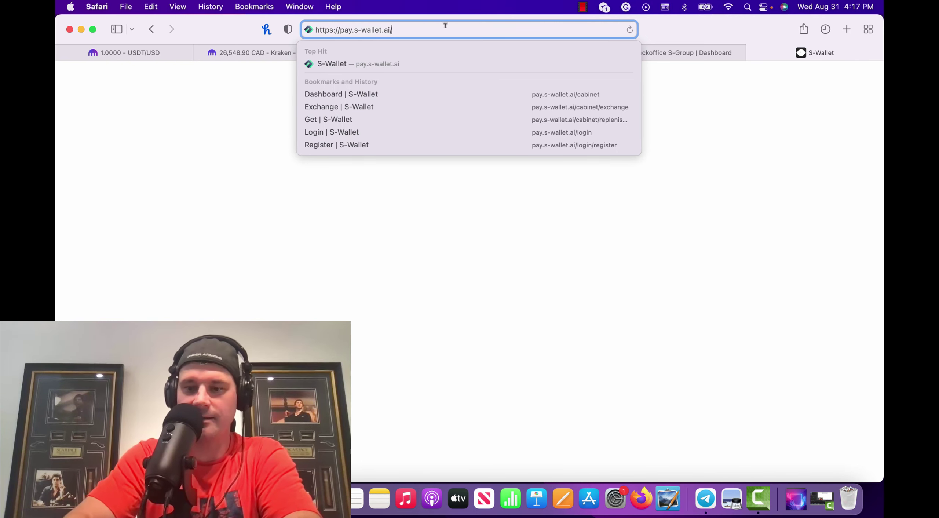
{"action": "key", "text": "Return"}
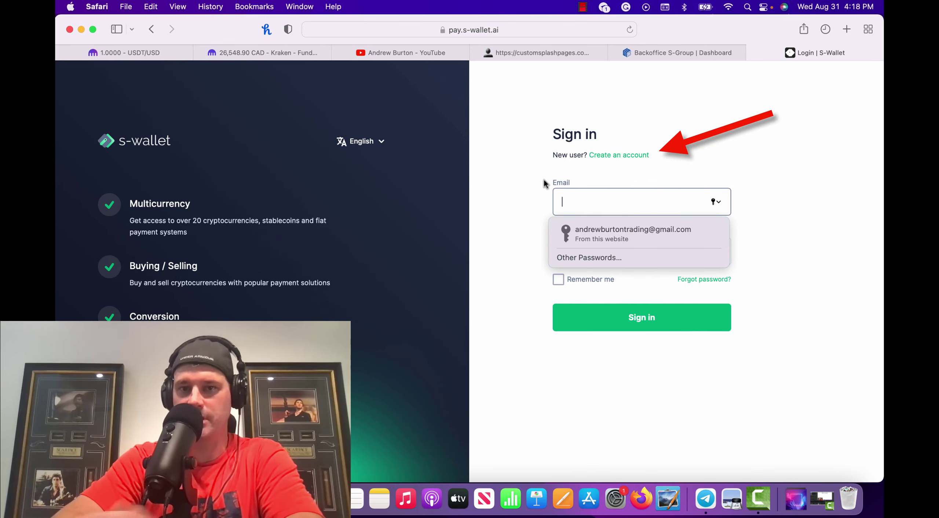
{"action": "left_click", "coordinate": [619, 157]}
Try the First and Second name fields, then go back to S-Wallet sign-in
{"action": "left_click", "coordinate": [575, 199]}
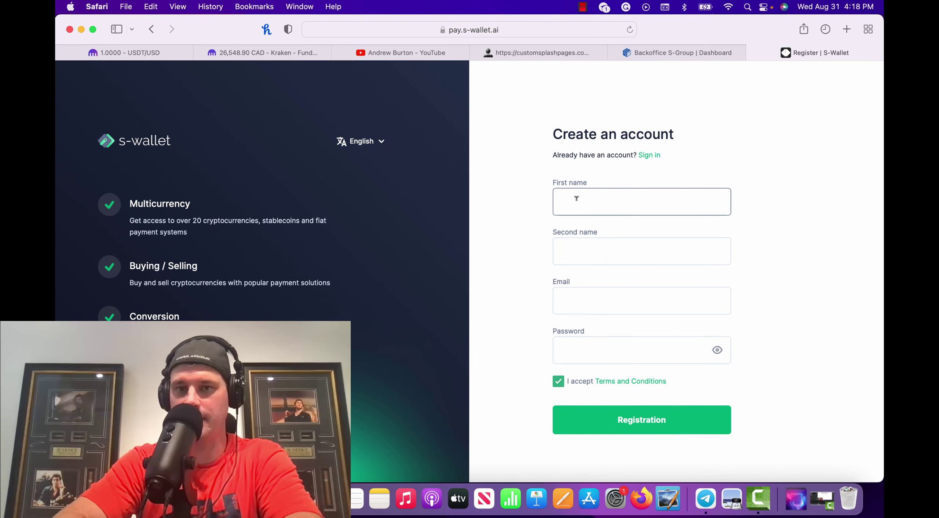
{"action": "left_click", "coordinate": [567, 253]}
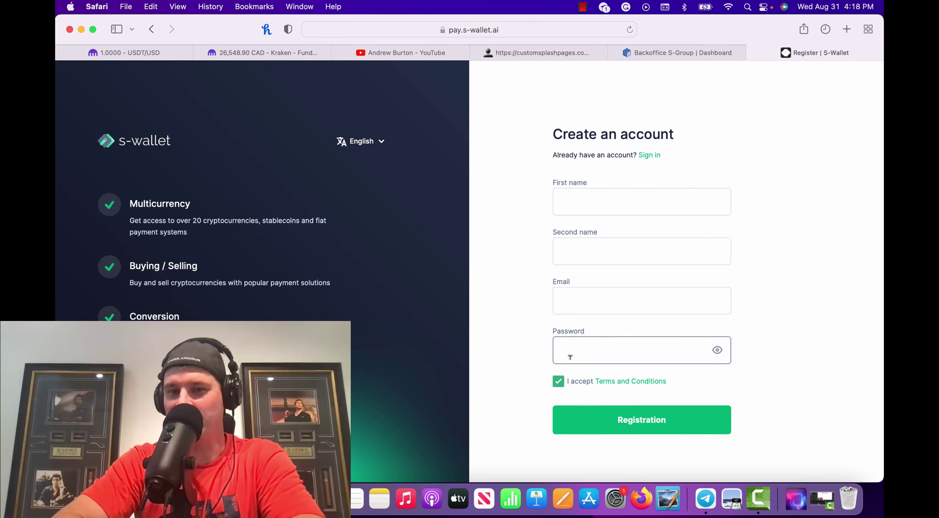
{"action": "left_click", "coordinate": [650, 155]}
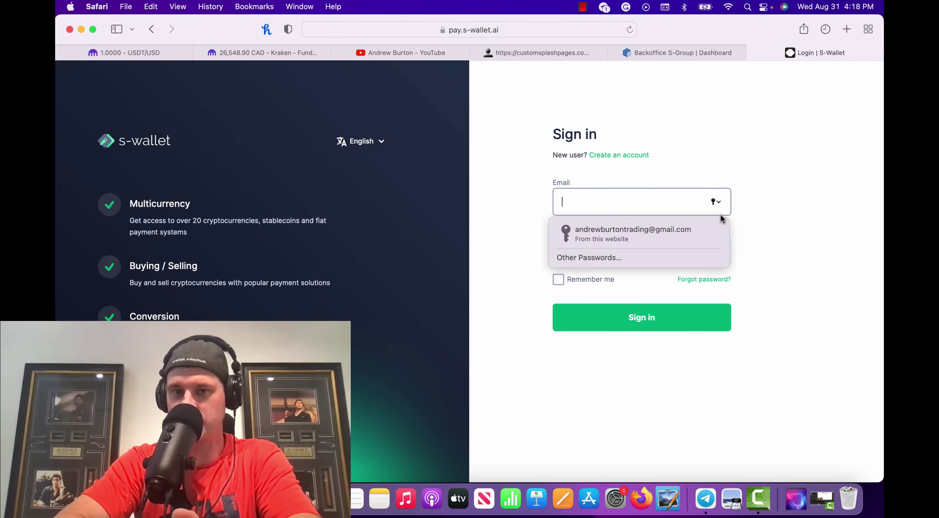
Autofill the saved S-Wallet email and password and submit sign-in
{"action": "left_click", "coordinate": [605, 233]}
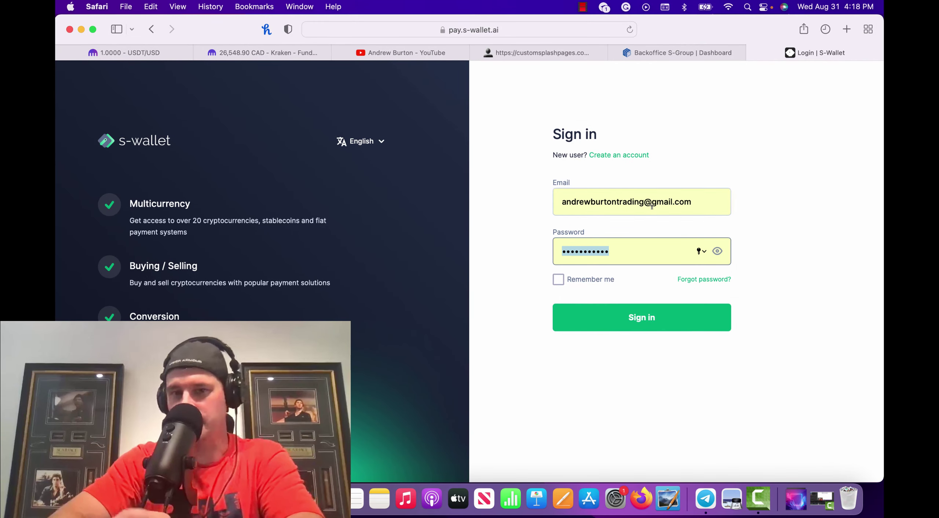
{"action": "left_click", "coordinate": [625, 326]}
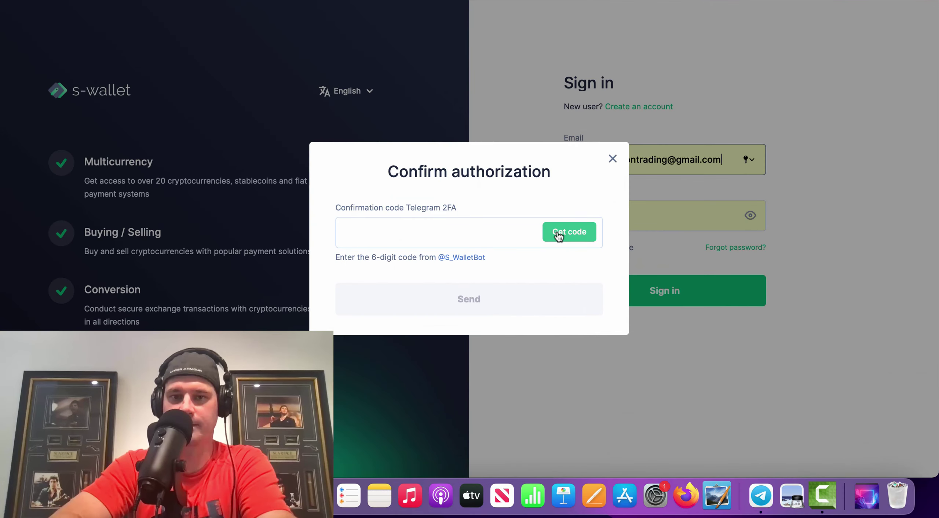
{"action": "left_click", "coordinate": [558, 234]}
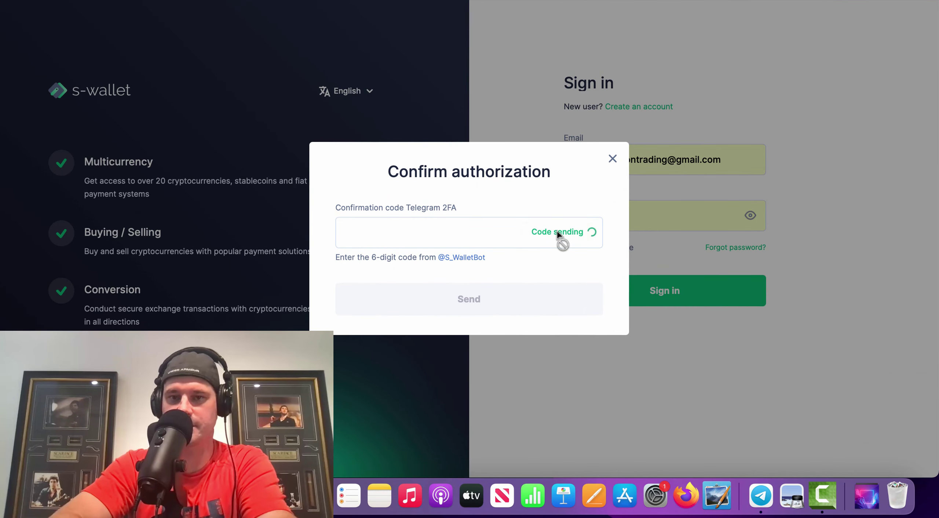
{"action": "left_click", "coordinate": [477, 235]}
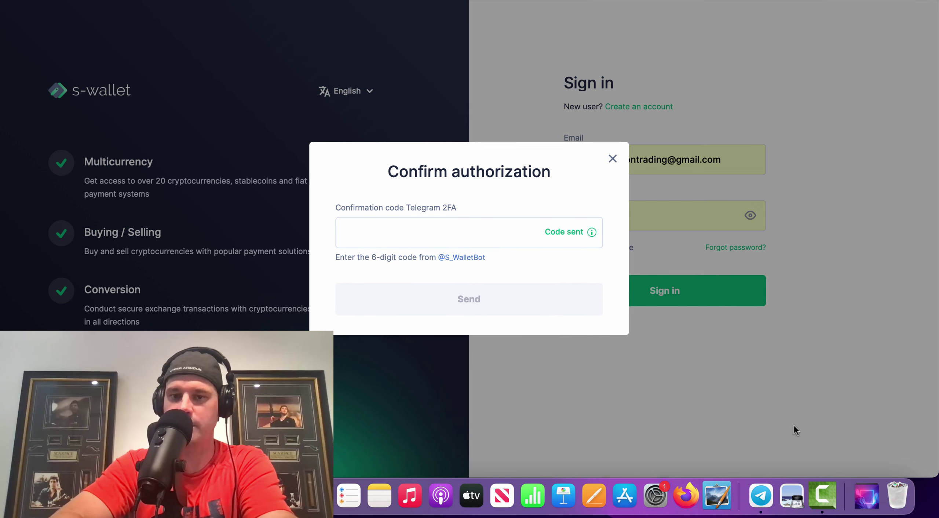
{"action": "left_click", "coordinate": [761, 496]}
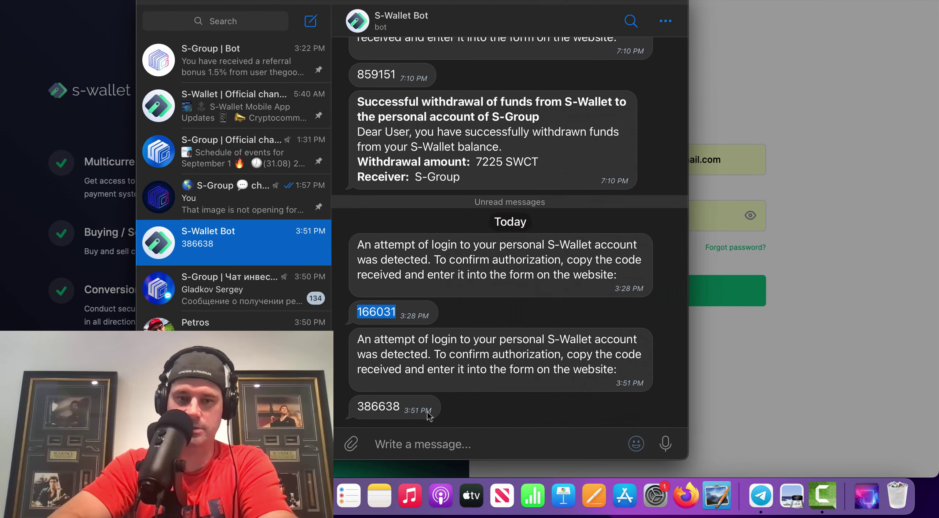
{"action": "left_click_drag", "start_coordinate": [400, 411], "coordinate": [356, 411]}
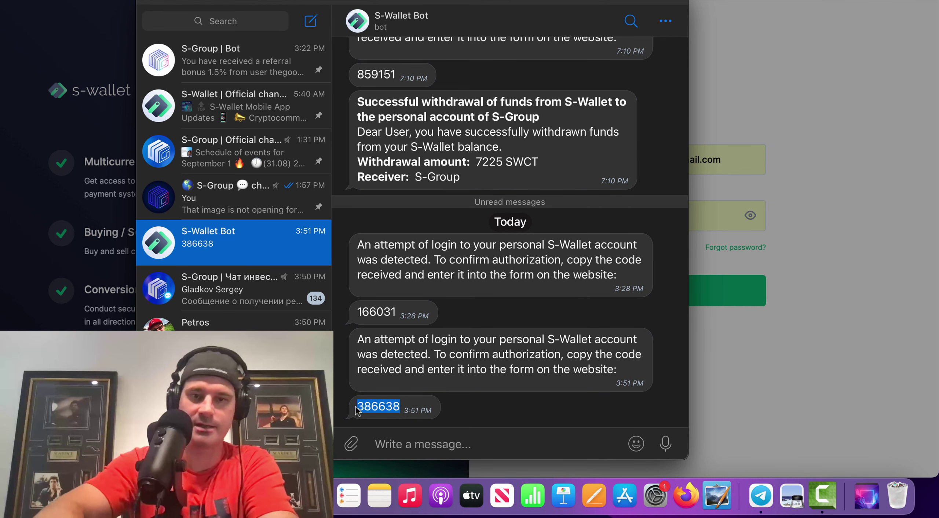
{"action": "left_click", "coordinate": [811, 308]}
{"action": "left_click", "coordinate": [406, 227]}
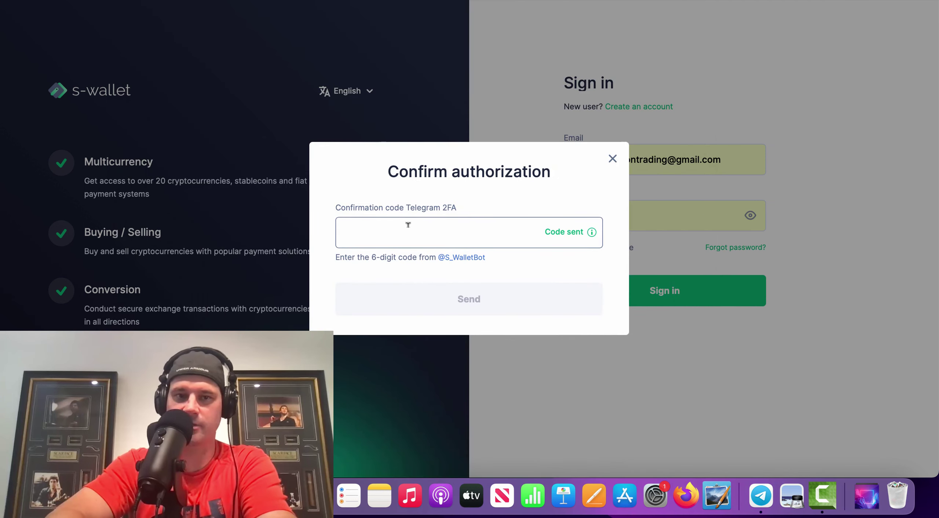
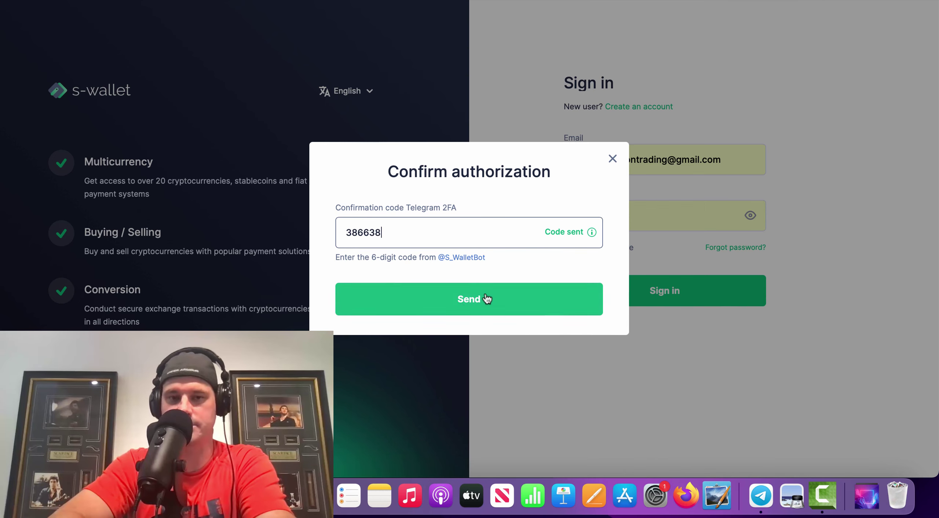
{"action": "left_click", "coordinate": [470, 302]}
{"action": "left_click", "coordinate": [469, 301]}
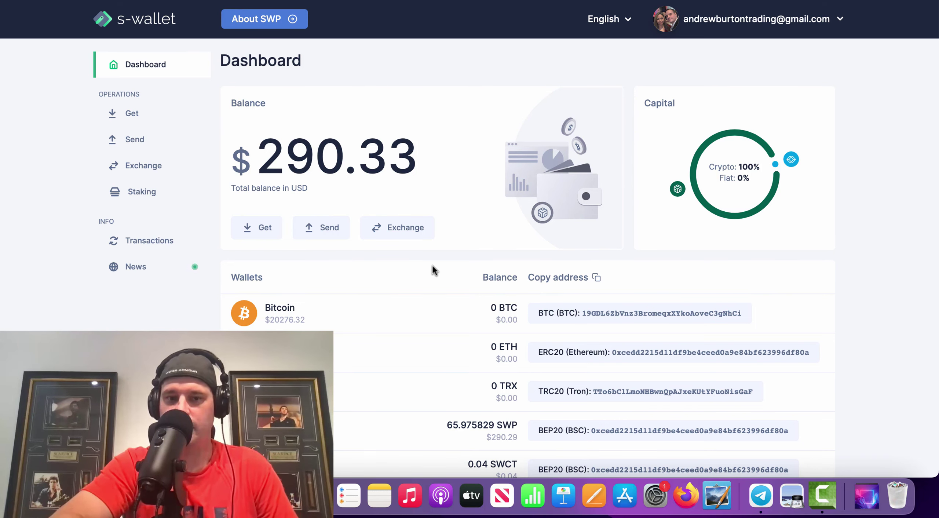
{"action": "scroll", "coordinate": [406, 351], "scroll_direction": "down", "scroll_amount": 5}
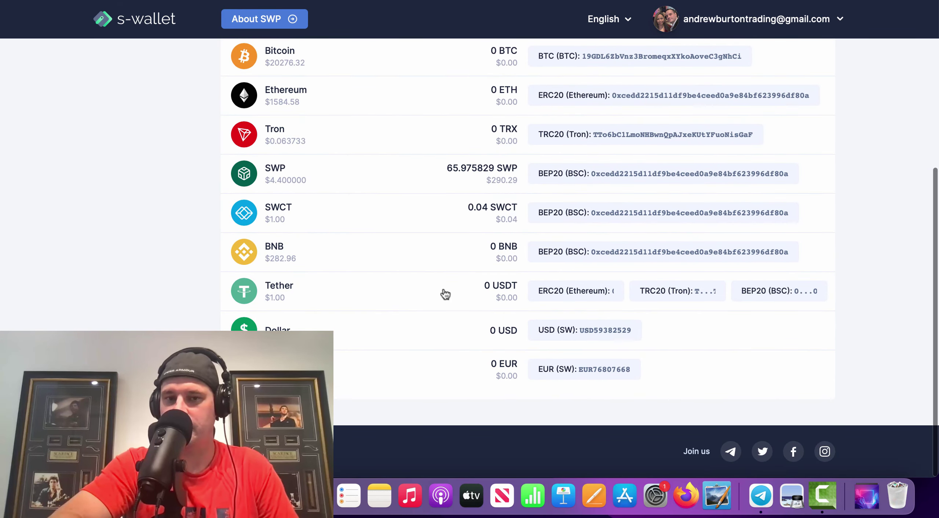
{"action": "scroll", "coordinate": [381, 248], "scroll_direction": "up", "scroll_amount": 3}
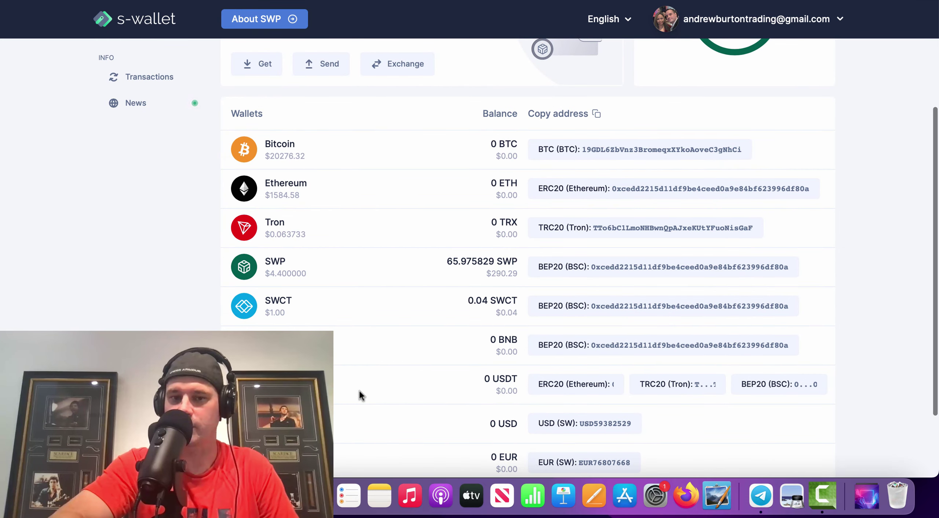
{"action": "scroll", "coordinate": [411, 334], "scroll_direction": "up", "scroll_amount": 5}
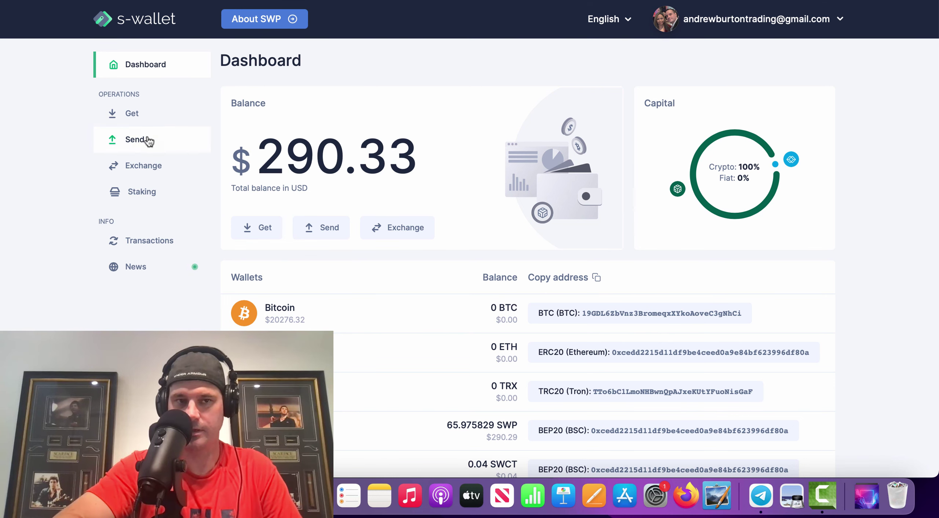
Open the Receive page via Get under Operations in the sidebar
{"action": "left_click", "coordinate": [133, 115]}
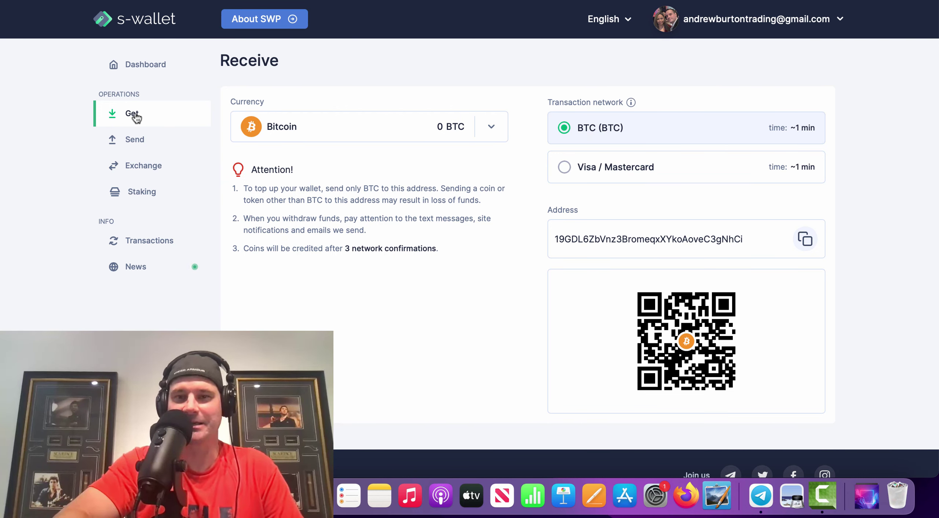
Pick Visa / Mastercard payment and enter 120 USD (~0.00566071 BTC)
{"action": "left_click", "coordinate": [425, 130]}
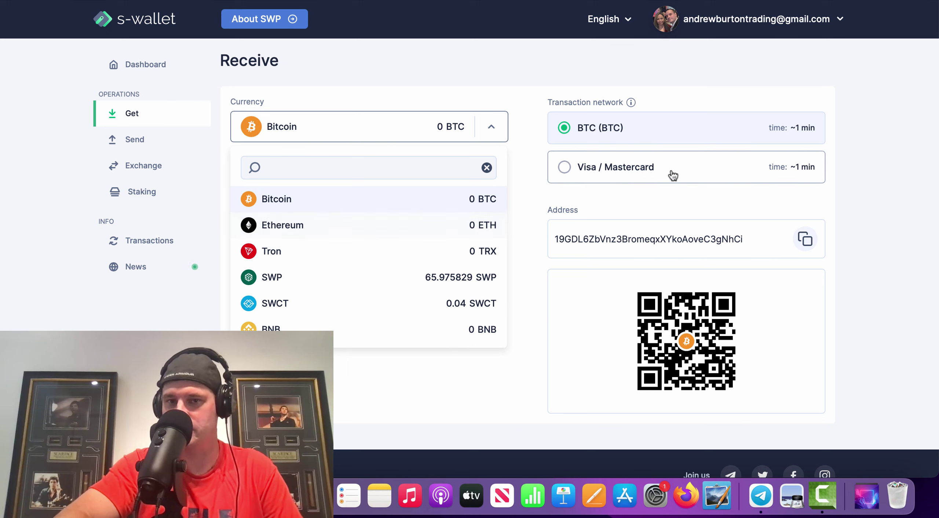
{"action": "left_click", "coordinate": [532, 71]}
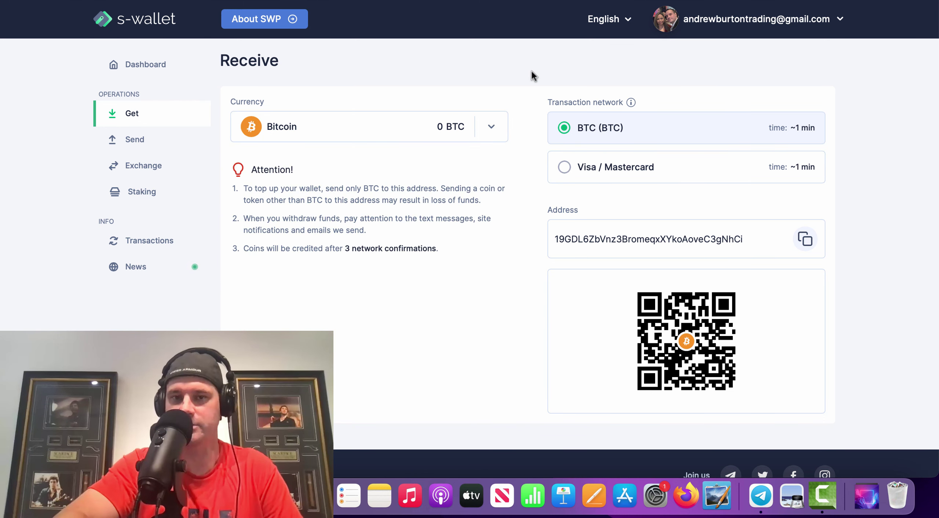
{"action": "left_click", "coordinate": [563, 168]}
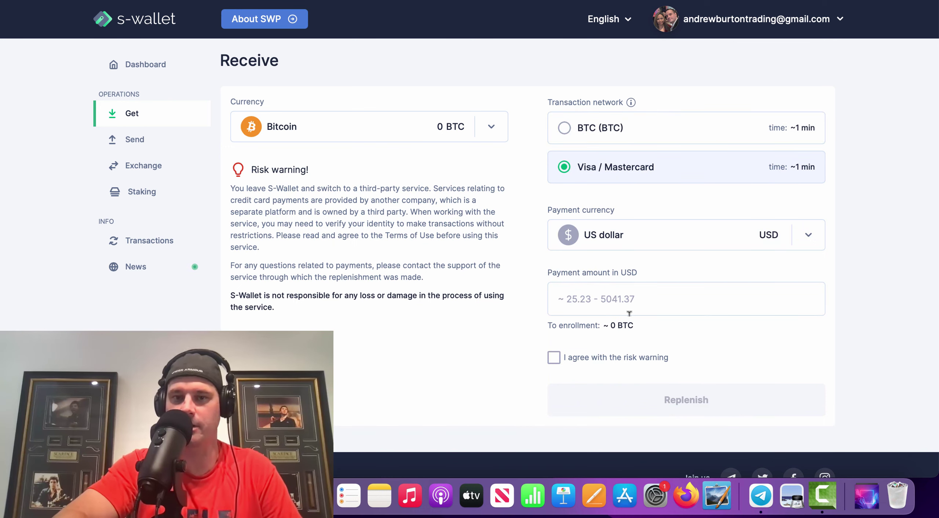
{"action": "left_click", "coordinate": [615, 294]}
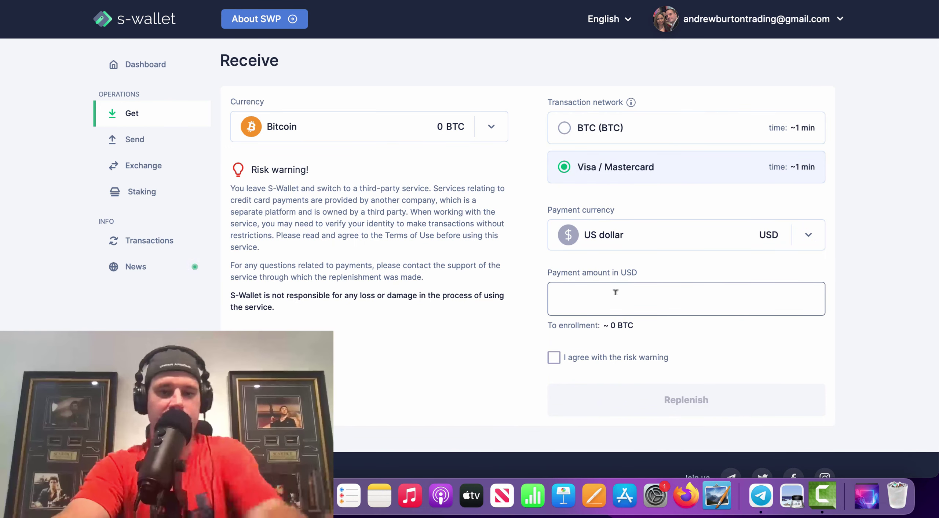
{"action": "type", "text": "120"}
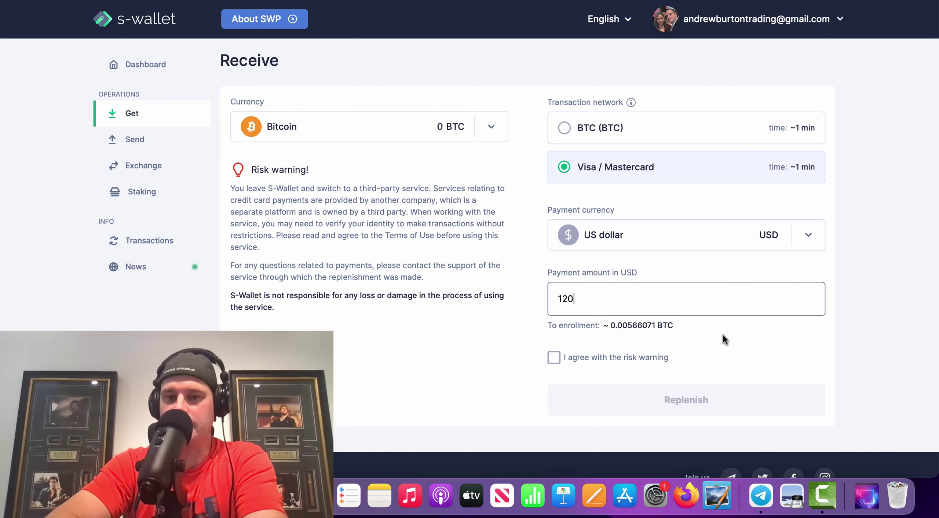
{"action": "scroll", "coordinate": [723, 339], "scroll_direction": "down", "scroll_amount": 1}
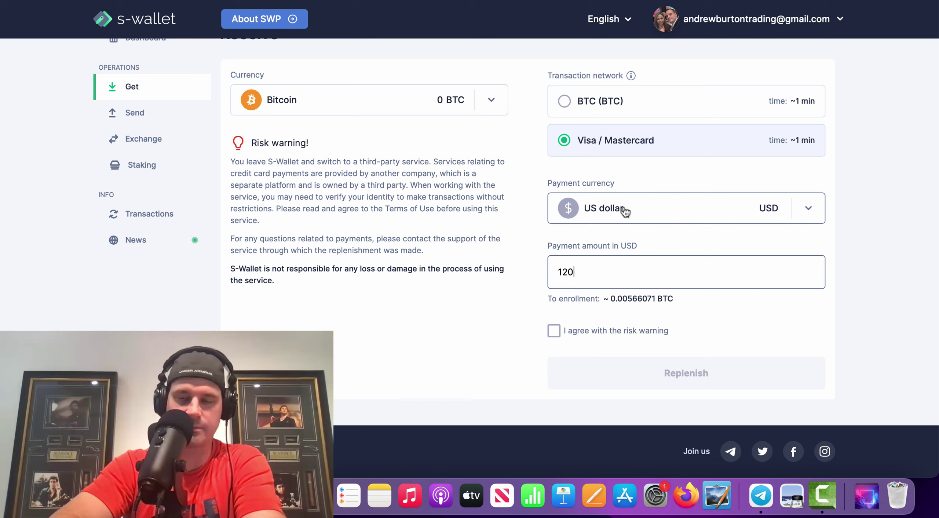
Pick Tether on the TRC20 (Tron) network and copy its S-Wallet deposit address
{"action": "left_click", "coordinate": [491, 104]}
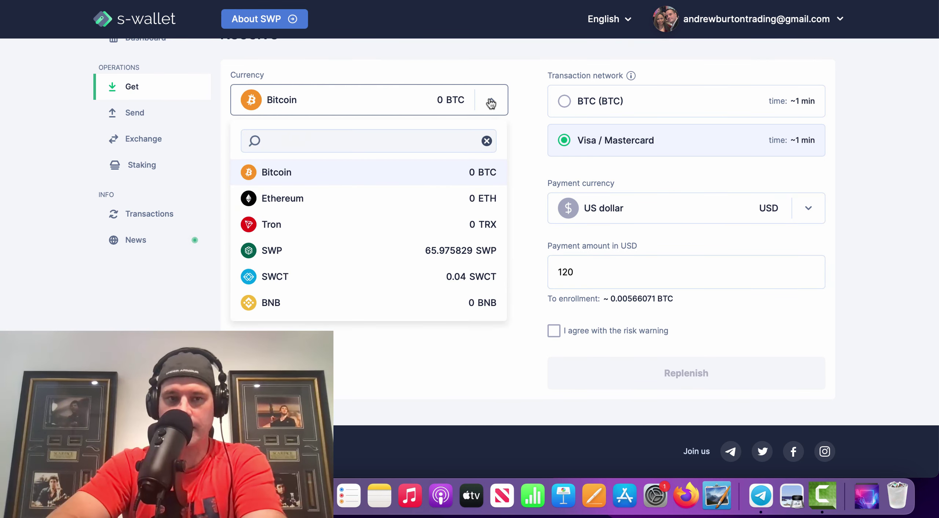
{"action": "scroll", "coordinate": [428, 189], "scroll_direction": "down", "scroll_amount": 2}
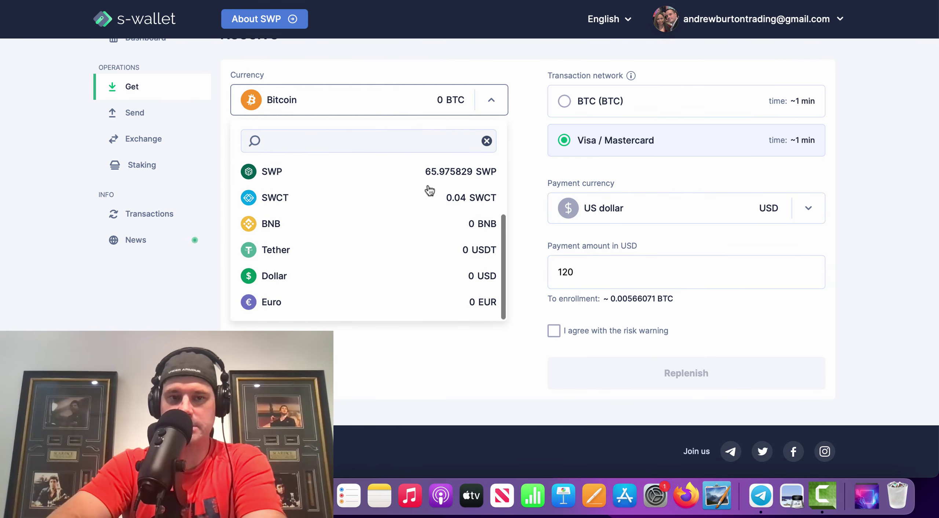
{"action": "left_click", "coordinate": [279, 260]}
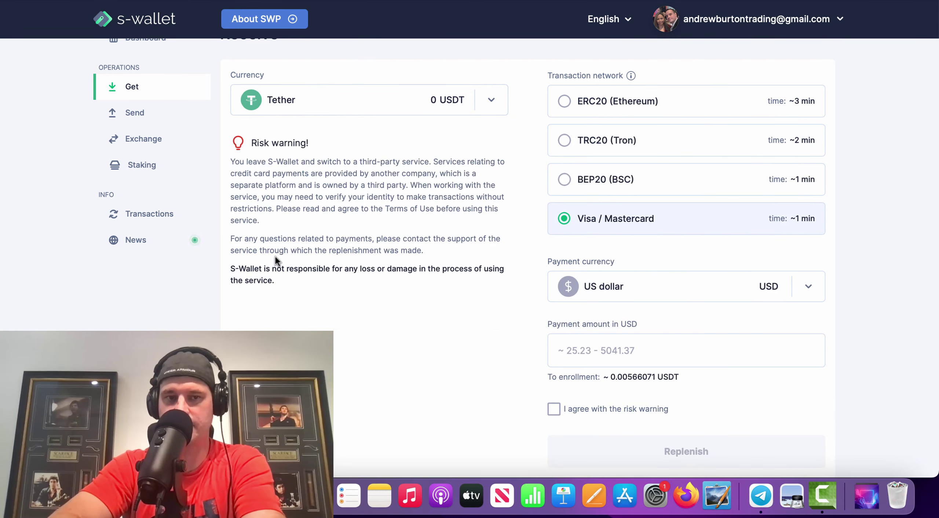
{"action": "left_click", "coordinate": [566, 142]}
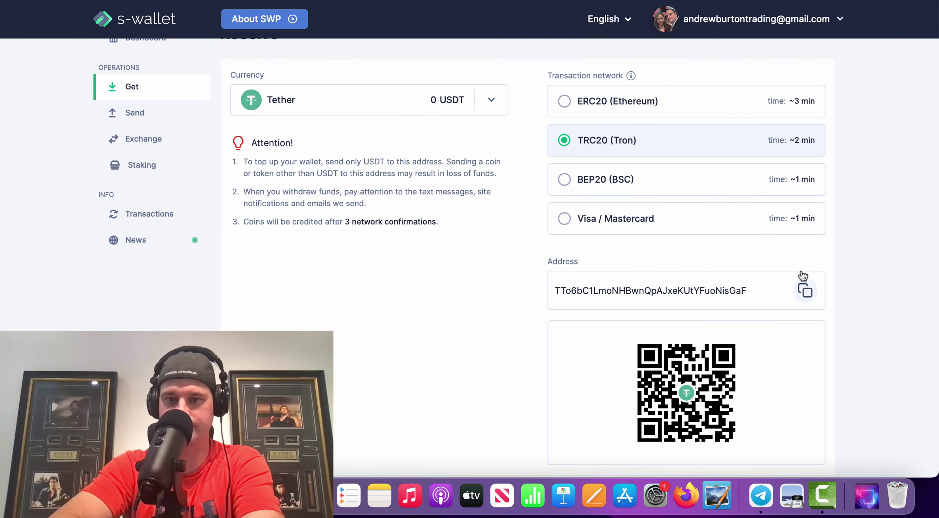
{"action": "left_click", "coordinate": [805, 291]}
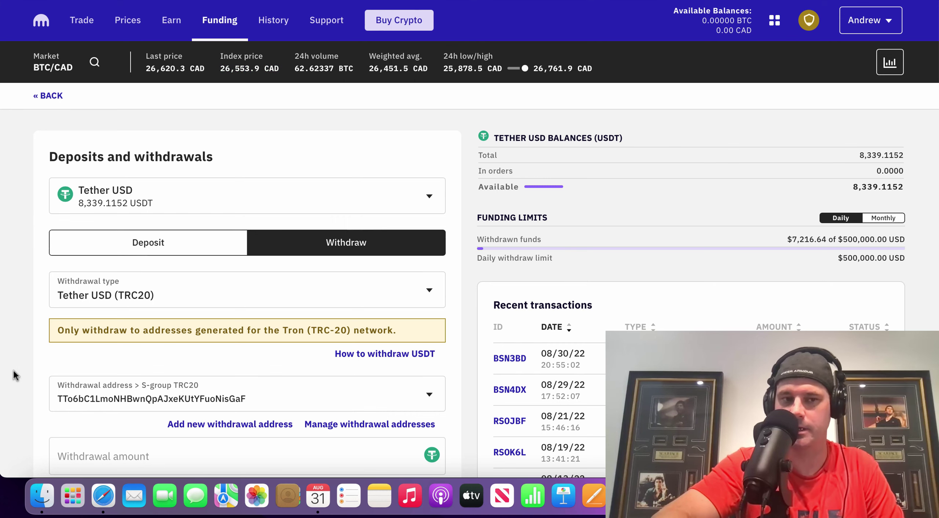
{"action": "scroll", "coordinate": [23, 351], "scroll_direction": "down", "scroll_amount": 3}
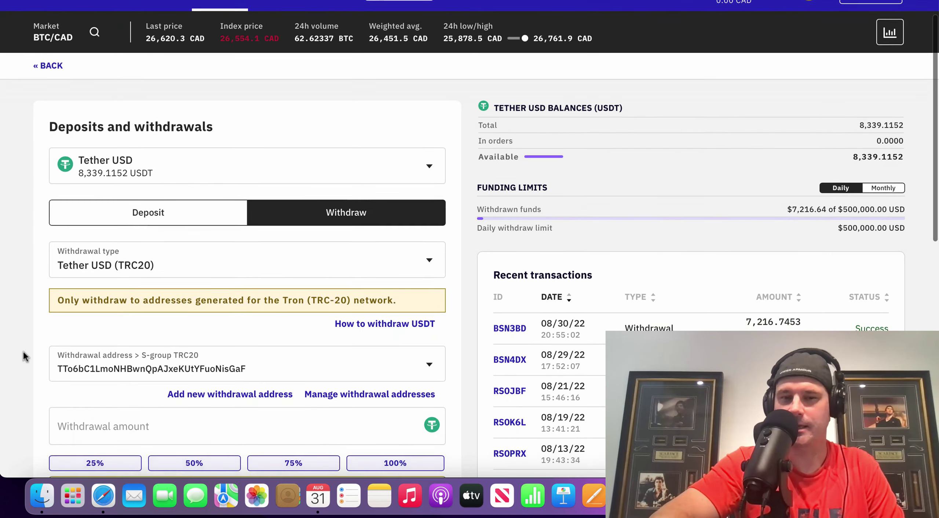
{"action": "scroll", "coordinate": [24, 351], "scroll_direction": "down", "scroll_amount": 2}
{"action": "scroll", "coordinate": [24, 351], "scroll_direction": "down", "scroll_amount": 2}
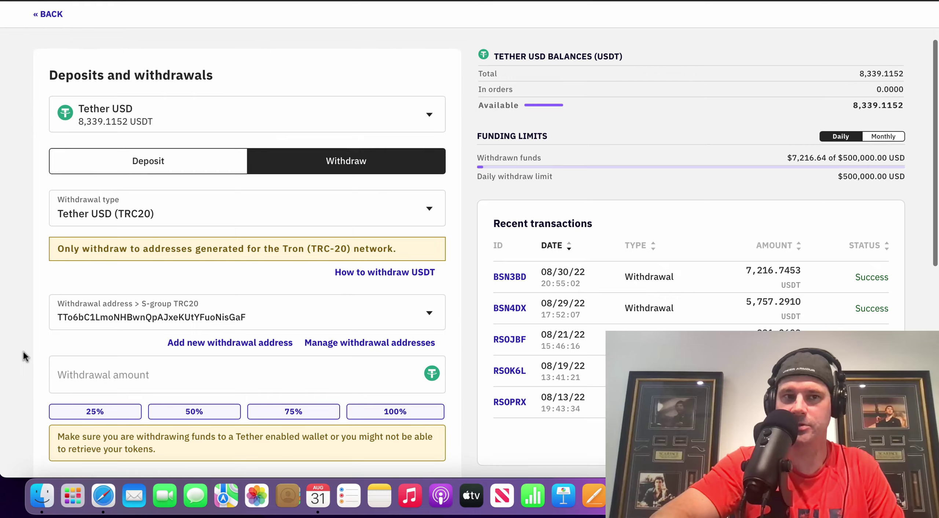
{"action": "scroll", "coordinate": [24, 352], "scroll_direction": "up", "scroll_amount": 3}
{"action": "scroll", "coordinate": [22, 352], "scroll_direction": "up", "scroll_amount": 2}
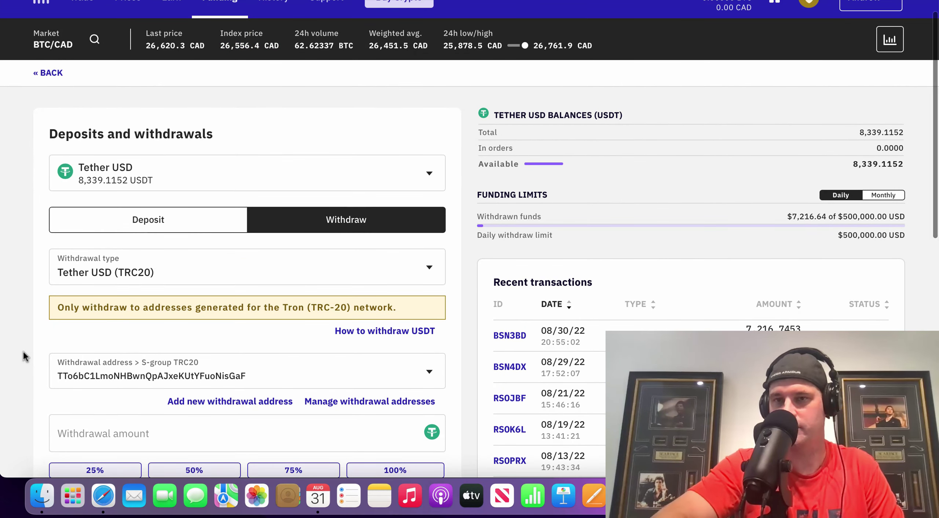
{"action": "scroll", "coordinate": [22, 351], "scroll_direction": "up", "scroll_amount": 1}
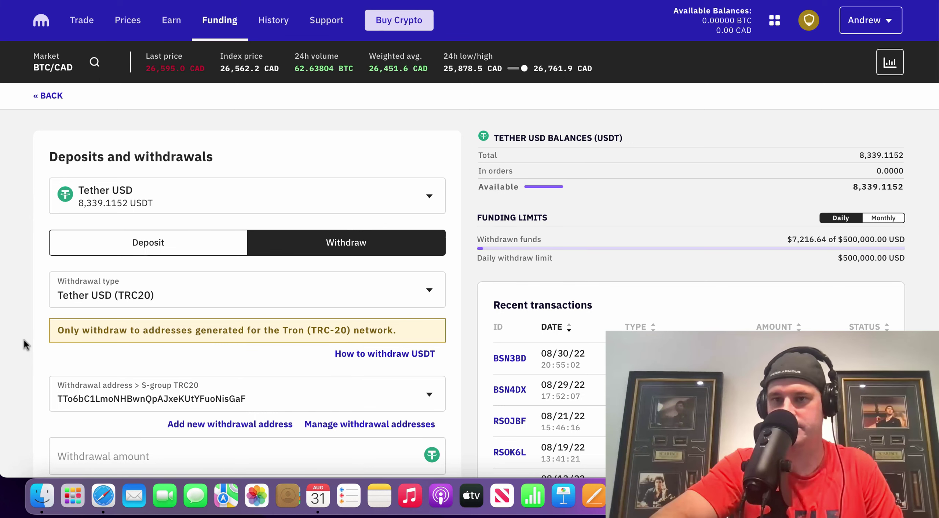
{"action": "scroll", "coordinate": [24, 344], "scroll_direction": "down", "scroll_amount": 1}
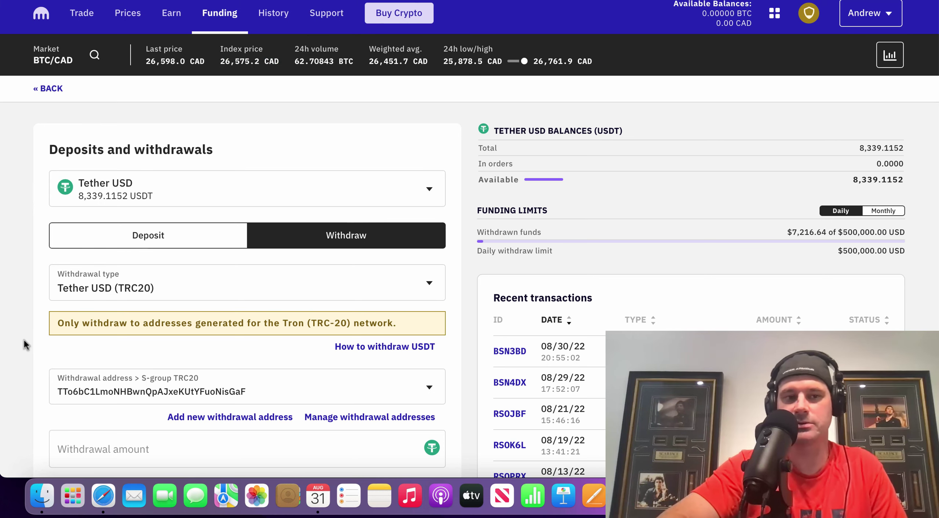
{"action": "scroll", "coordinate": [21, 253], "scroll_direction": "down", "scroll_amount": 1}
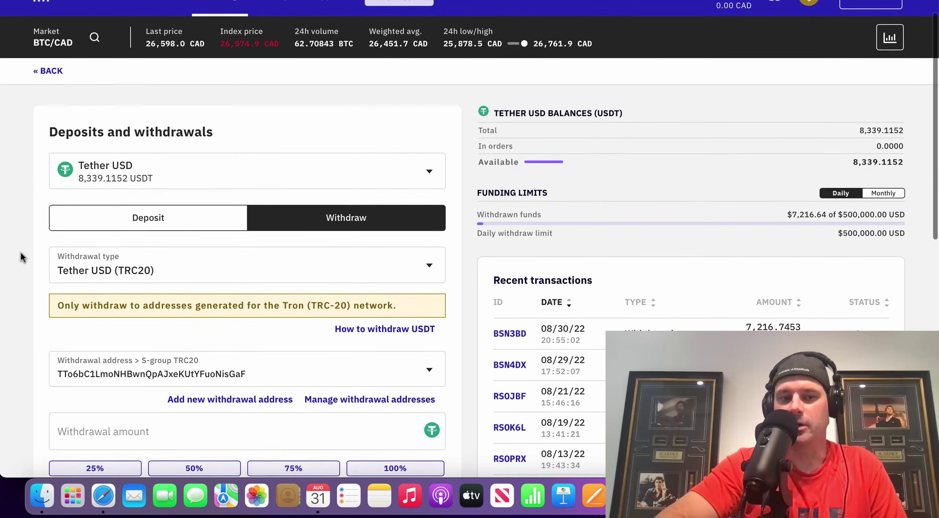
{"action": "scroll", "coordinate": [20, 253], "scroll_direction": "up", "scroll_amount": 1}
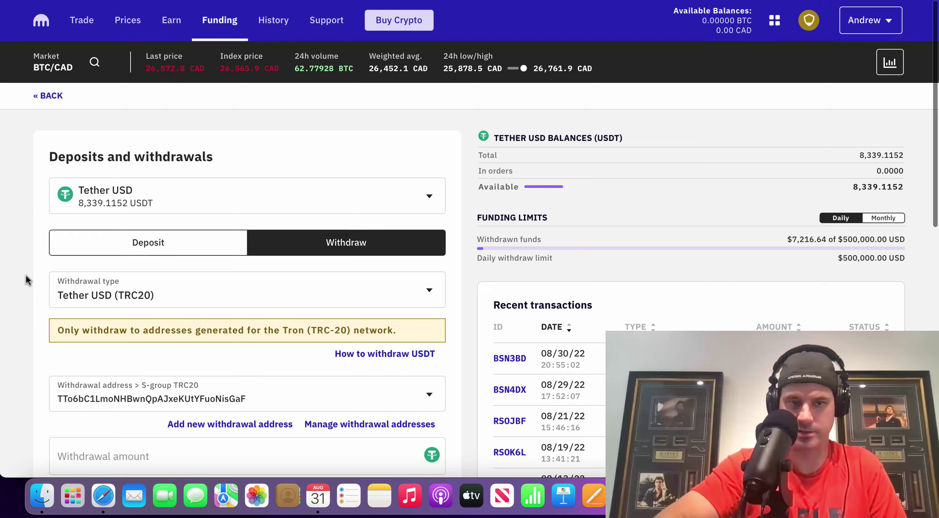
{"action": "scroll", "coordinate": [26, 275], "scroll_direction": "down", "scroll_amount": 5}
{"action": "scroll", "coordinate": [26, 279], "scroll_direction": "down", "scroll_amount": 1}
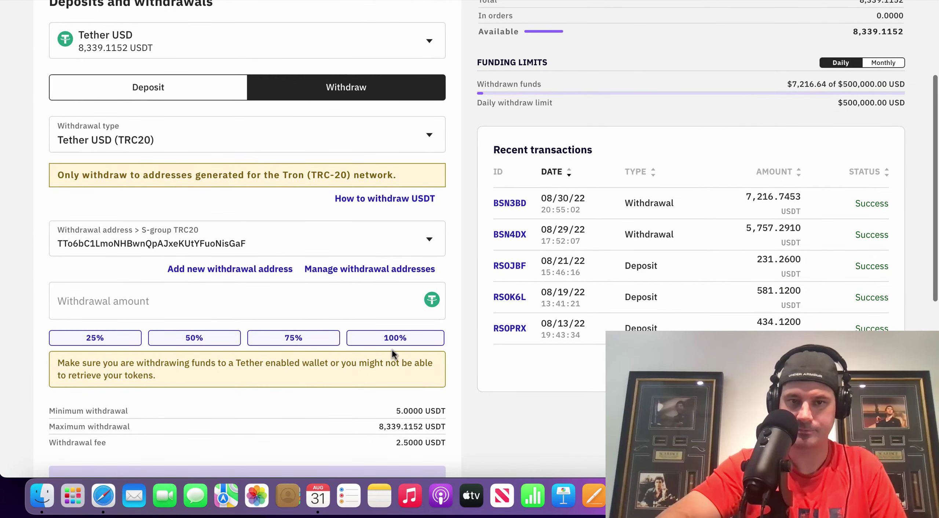
Fill the Kraken withdrawal amount with 100% of the balance, 8,339.1152 USDT
{"action": "left_click", "coordinate": [396, 339]}
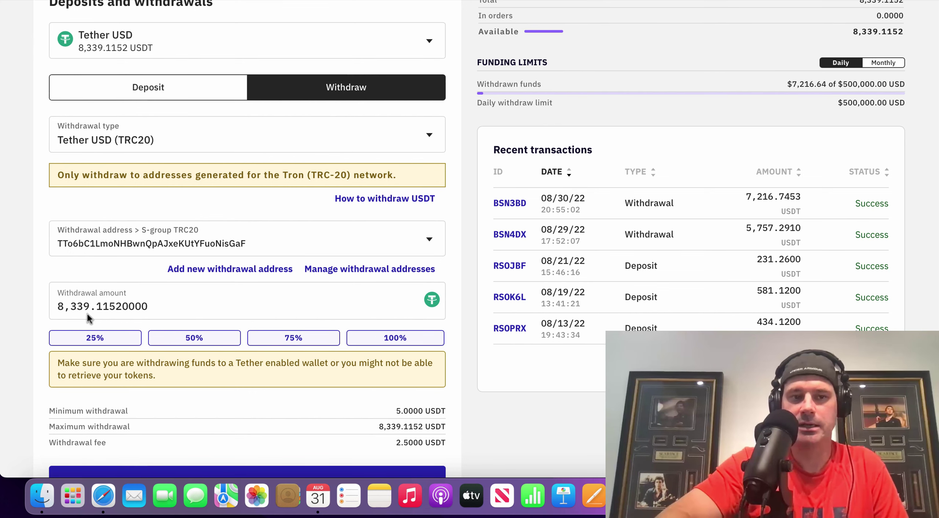
{"action": "scroll", "coordinate": [87, 316], "scroll_direction": "down", "scroll_amount": 5}
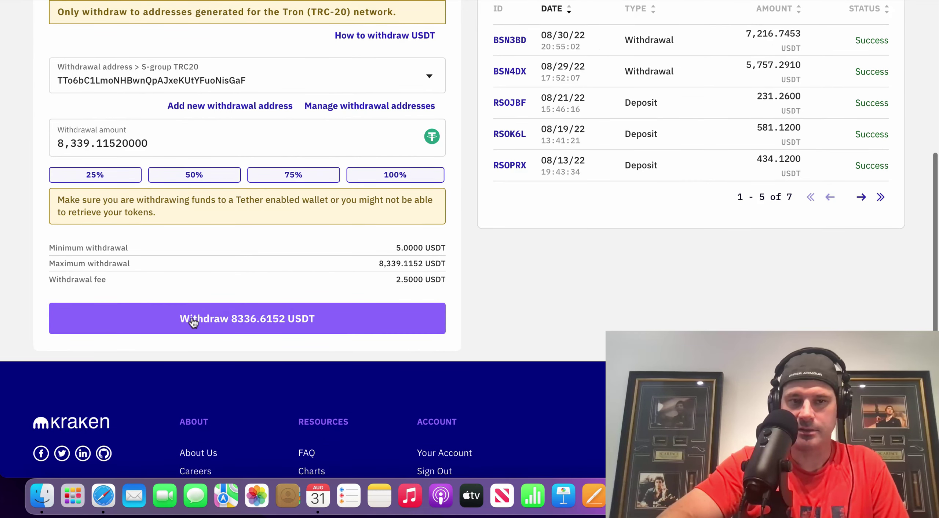
{"action": "scroll", "coordinate": [270, 268], "scroll_direction": "up", "scroll_amount": 5}
{"action": "scroll", "coordinate": [181, 292], "scroll_direction": "up", "scroll_amount": 2}
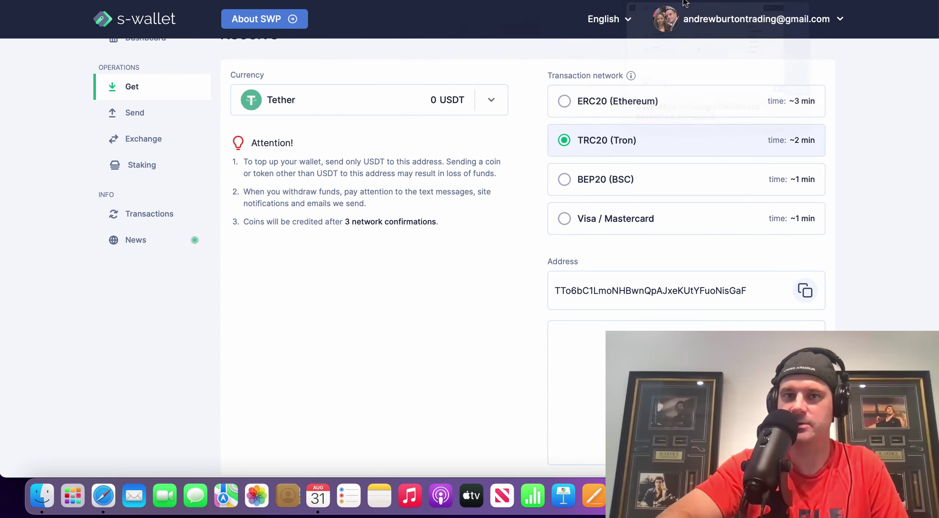
{"action": "left_click", "coordinate": [241, 2]}
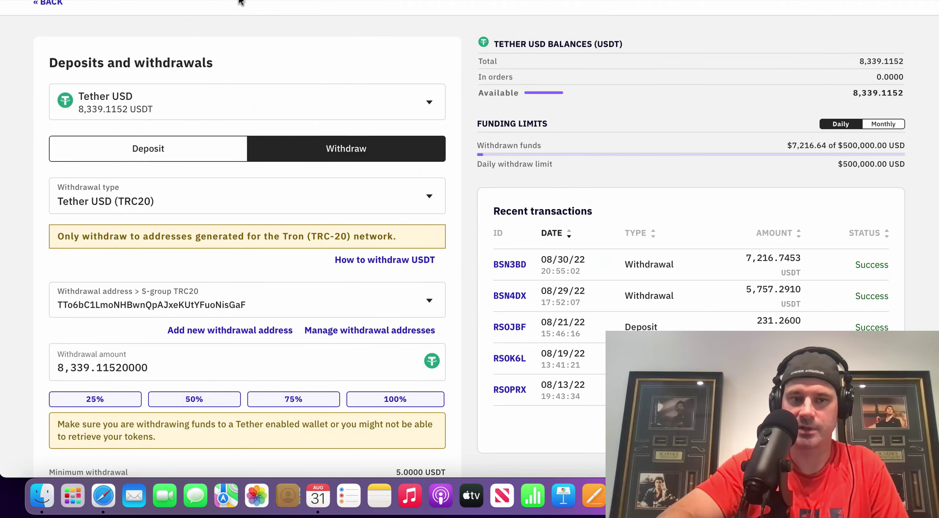
{"action": "scroll", "coordinate": [313, 365], "scroll_direction": "down", "scroll_amount": 3}
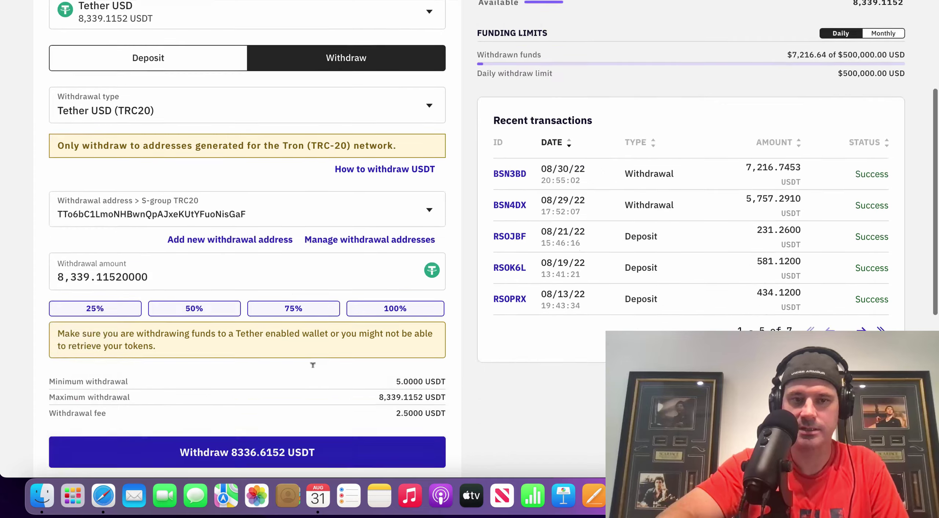
{"action": "scroll", "coordinate": [312, 365], "scroll_direction": "down", "scroll_amount": 2}
Withdraw 8,336.6152 USDT net to S-group TRC20 and confirm in the dialog
{"action": "left_click", "coordinate": [261, 358]}
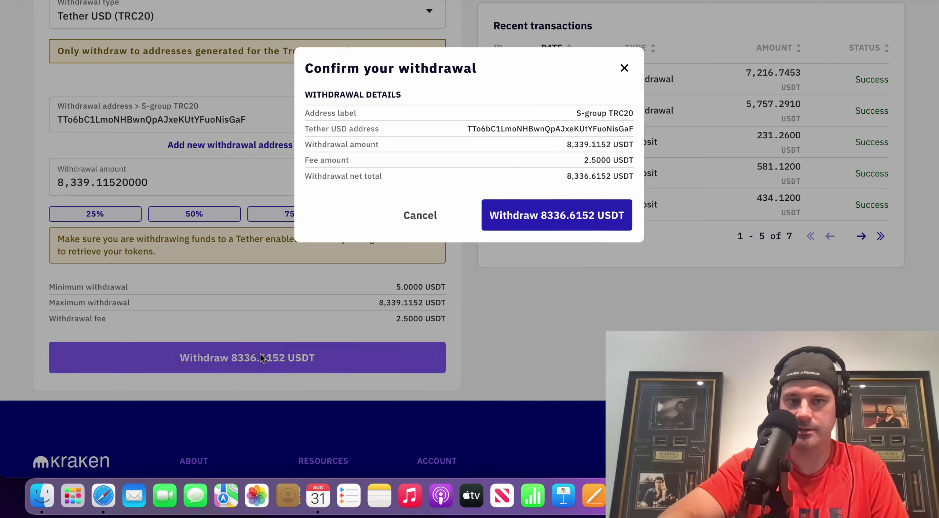
{"action": "left_click", "coordinate": [557, 215]}
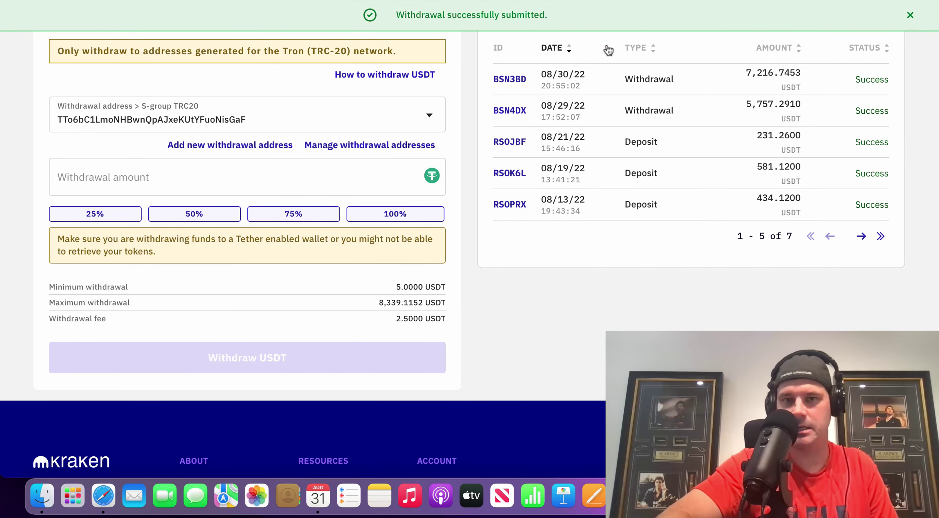
{"action": "scroll", "coordinate": [481, 244], "scroll_direction": "up", "scroll_amount": 5}
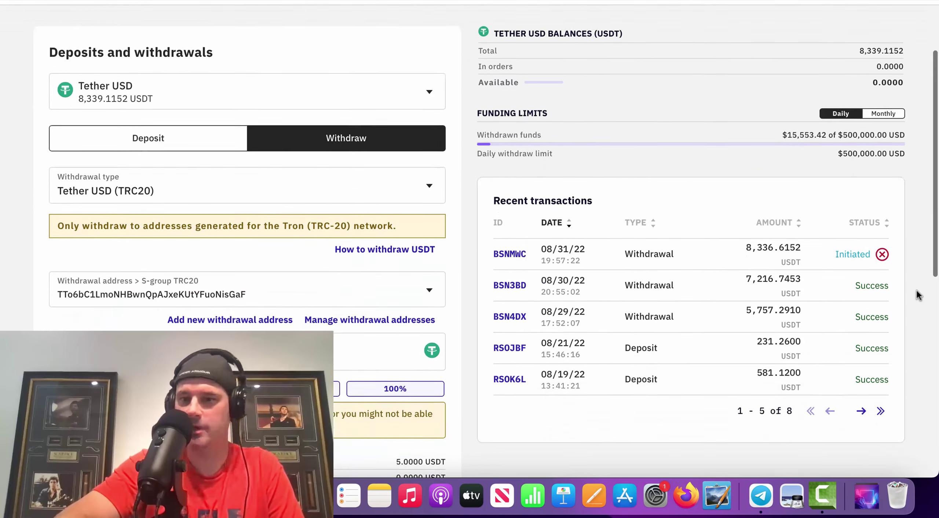
{"action": "scroll", "coordinate": [917, 295], "scroll_direction": "down", "scroll_amount": 1}
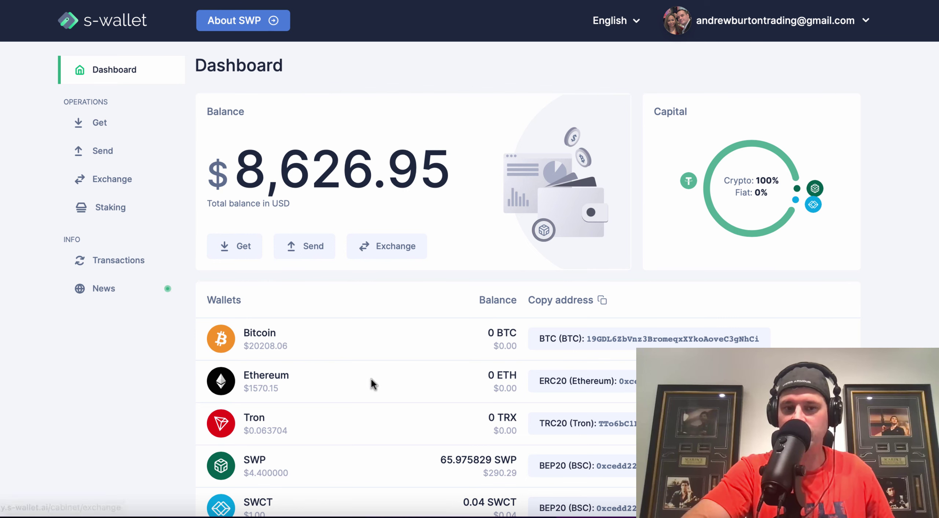
{"action": "scroll", "coordinate": [279, 327], "scroll_direction": "down", "scroll_amount": 2}
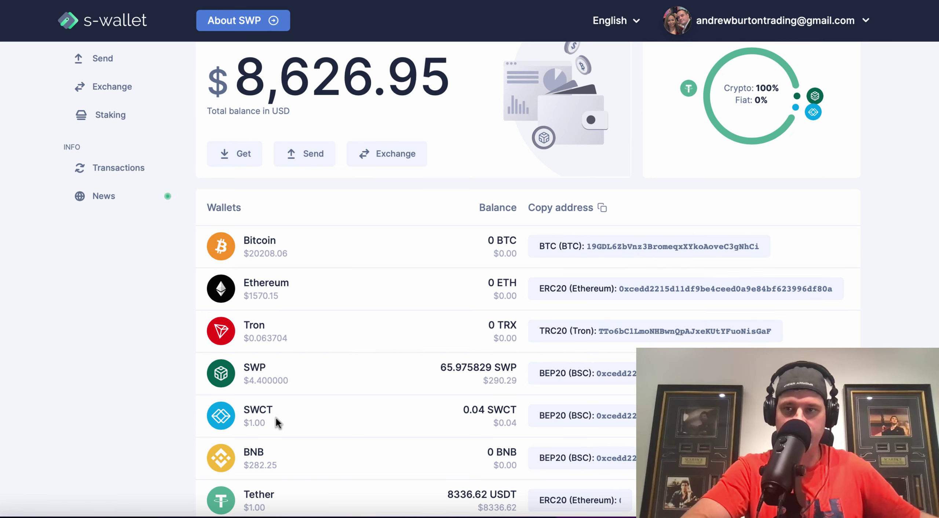
{"action": "scroll", "coordinate": [212, 308], "scroll_direction": "up", "scroll_amount": 1}
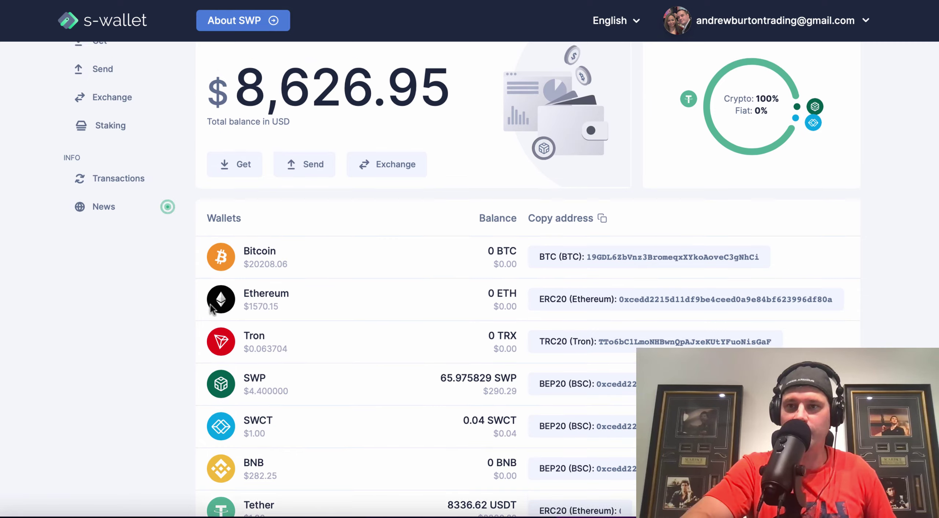
{"action": "scroll", "coordinate": [212, 309], "scroll_direction": "up", "scroll_amount": 2}
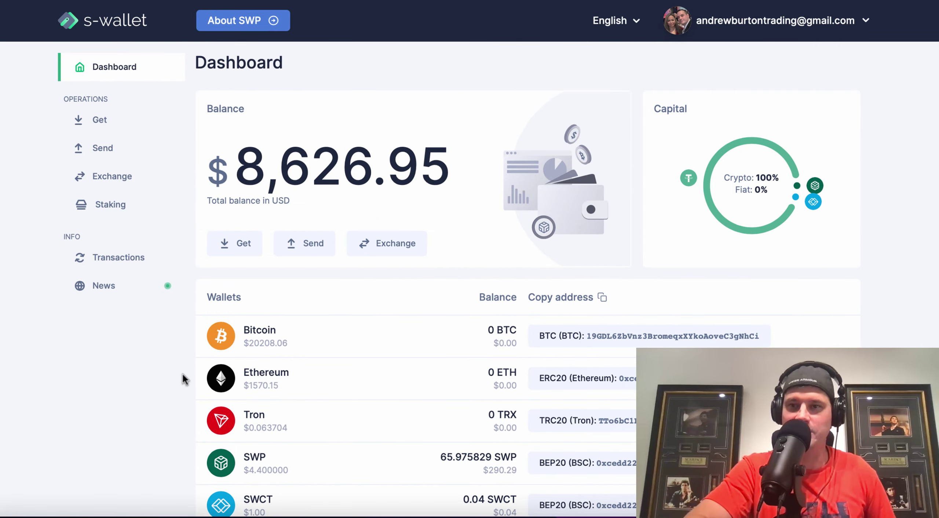